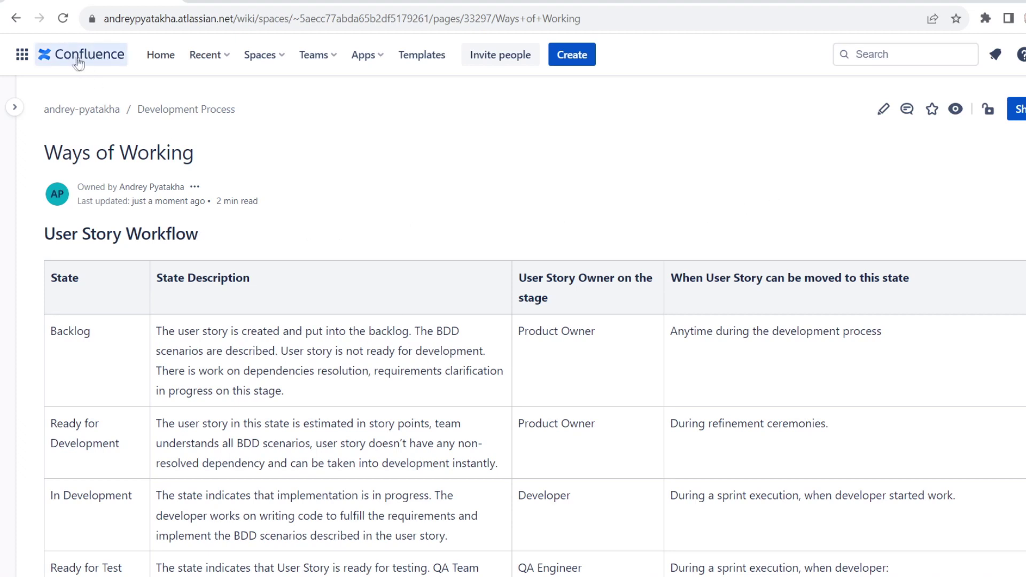
pyautogui.scroll(-1, 382, 190)
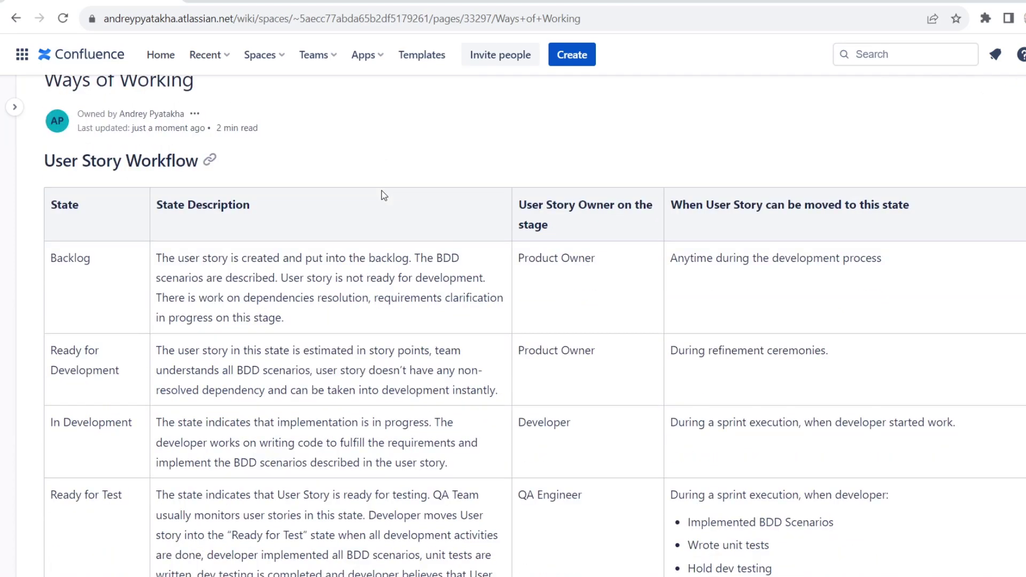
pyautogui.scroll(-1, 466, 309)
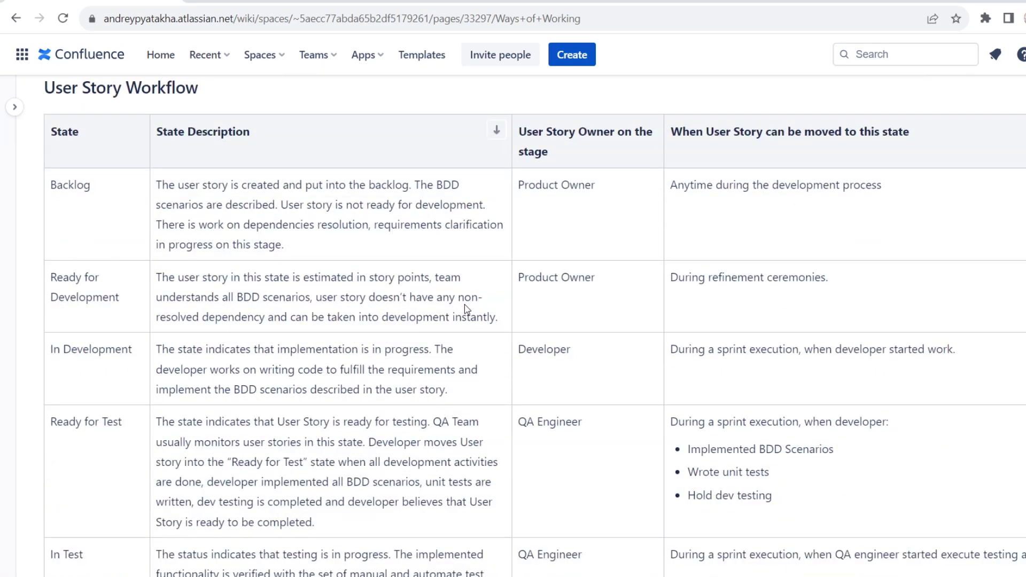
pyautogui.scroll(-1, 466, 309)
pyautogui.scroll(-1, 467, 309)
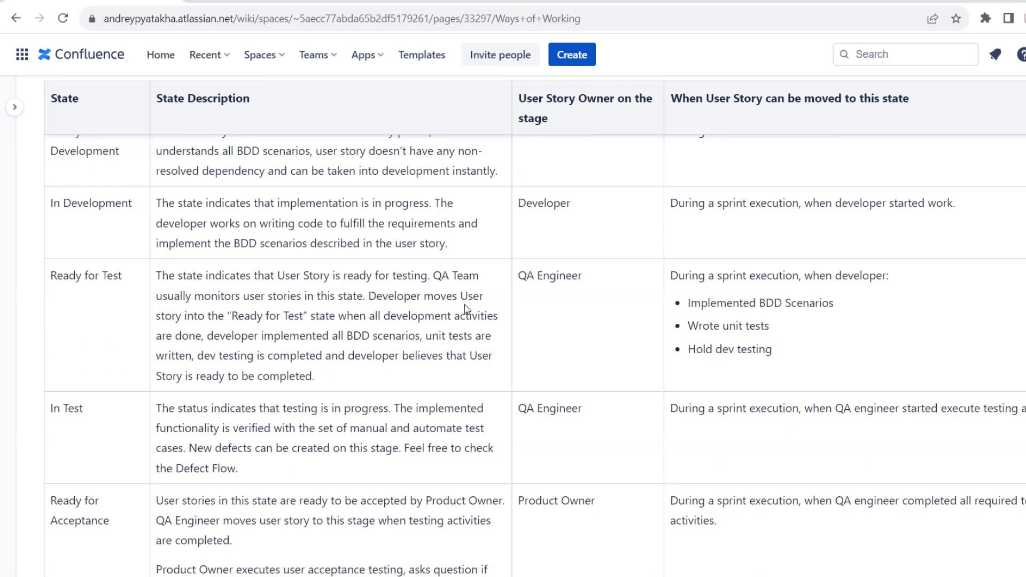
pyautogui.scroll(-1, 467, 309)
pyautogui.scroll(-3, 466, 308)
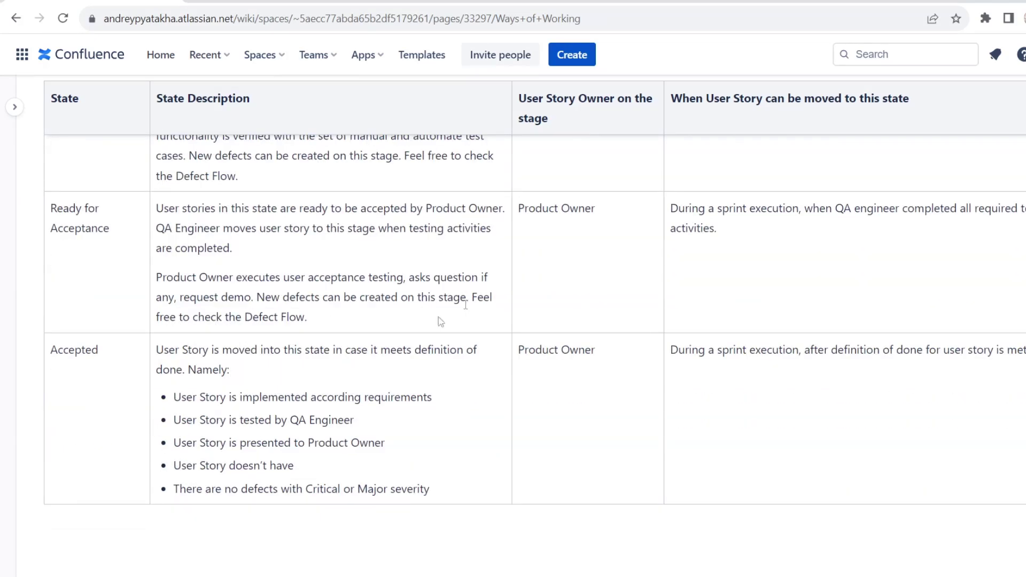
pyautogui.scroll(1, 442, 319)
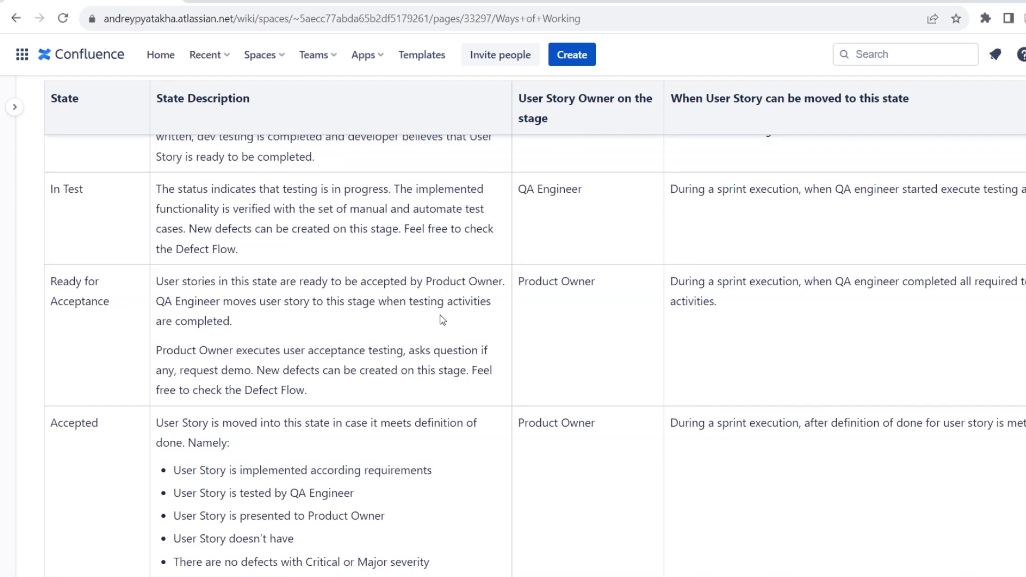
pyautogui.scroll(2, 442, 319)
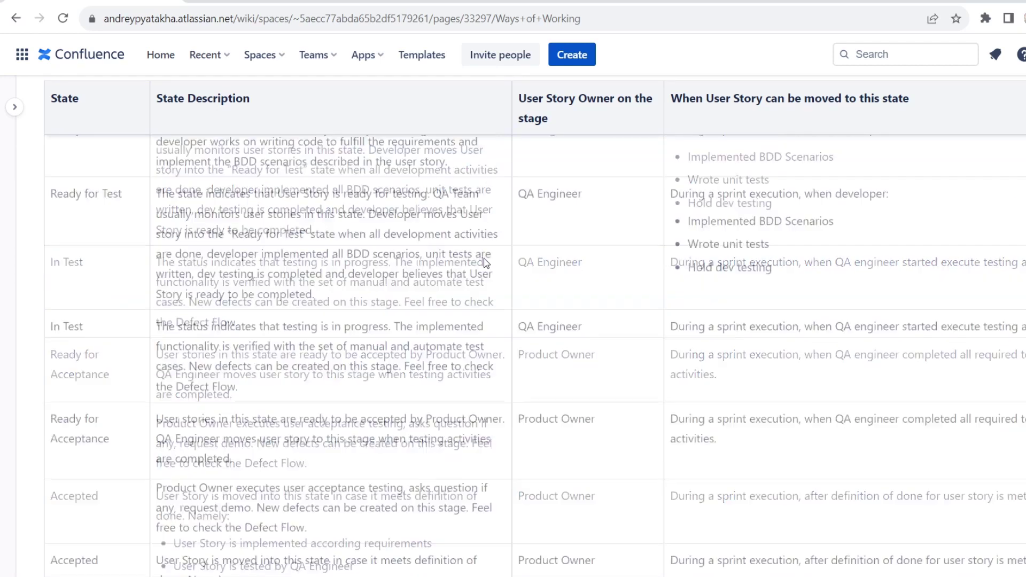
pyautogui.scroll(1, 486, 258)
pyautogui.scroll(2, 485, 258)
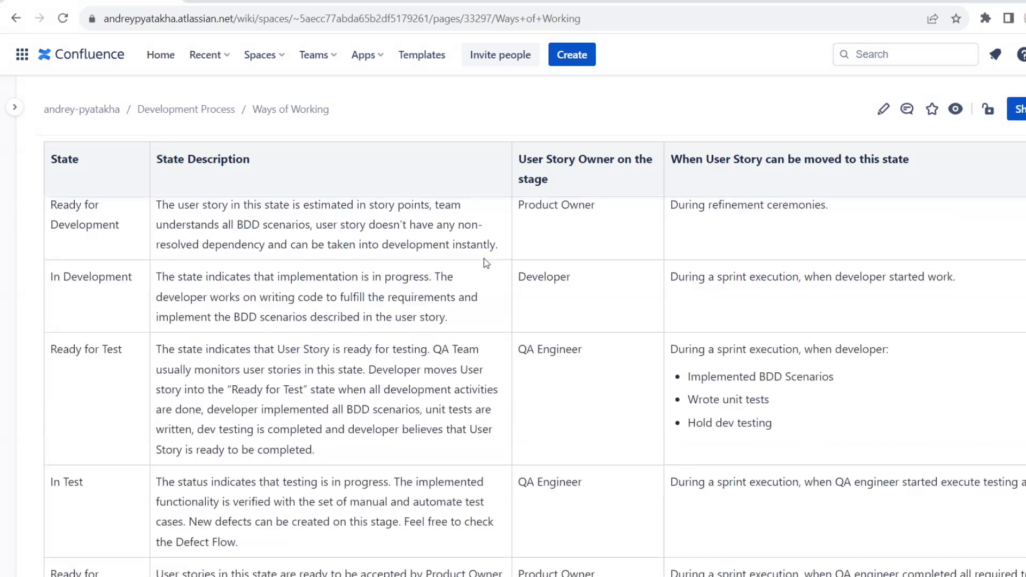
pyautogui.scroll(3, 486, 262)
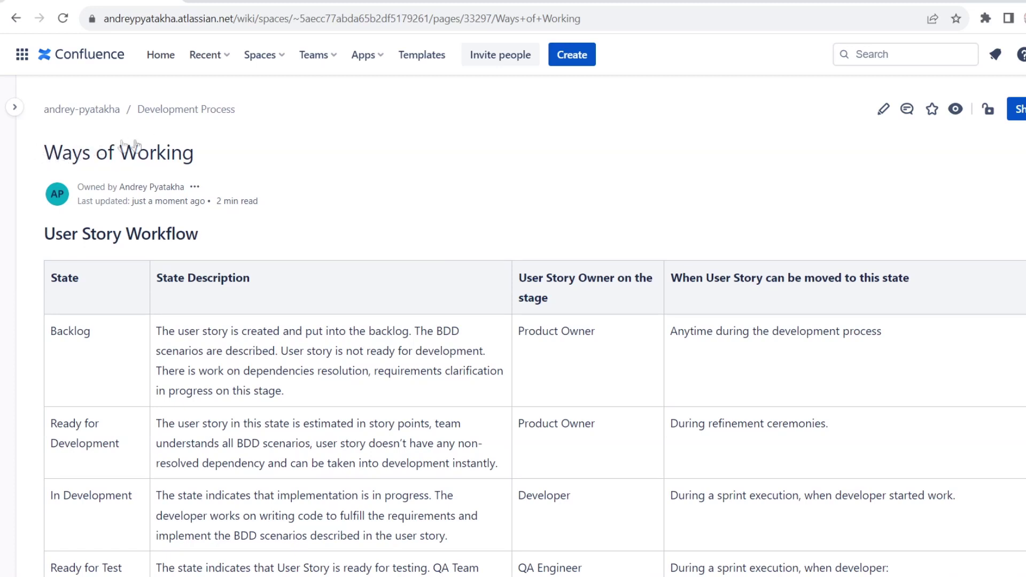
pyautogui.click(230, 11)
pyautogui.press('Return')
pyautogui.moveTo(336, 166); pyautogui.dragTo(396, 190)
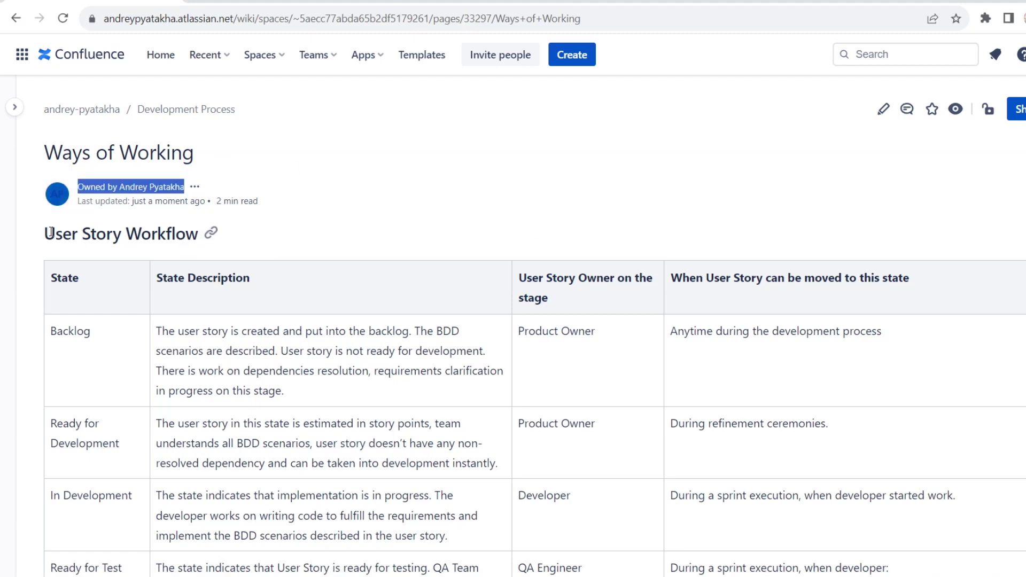
pyautogui.moveTo(51, 234); pyautogui.dragTo(171, 234)
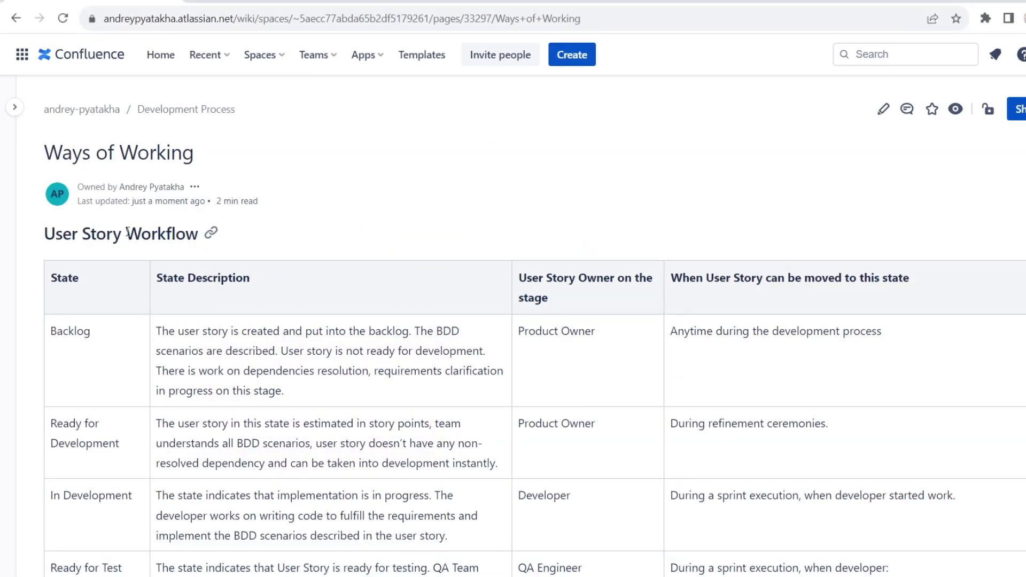
pyautogui.moveTo(127, 231); pyautogui.dragTo(198, 233)
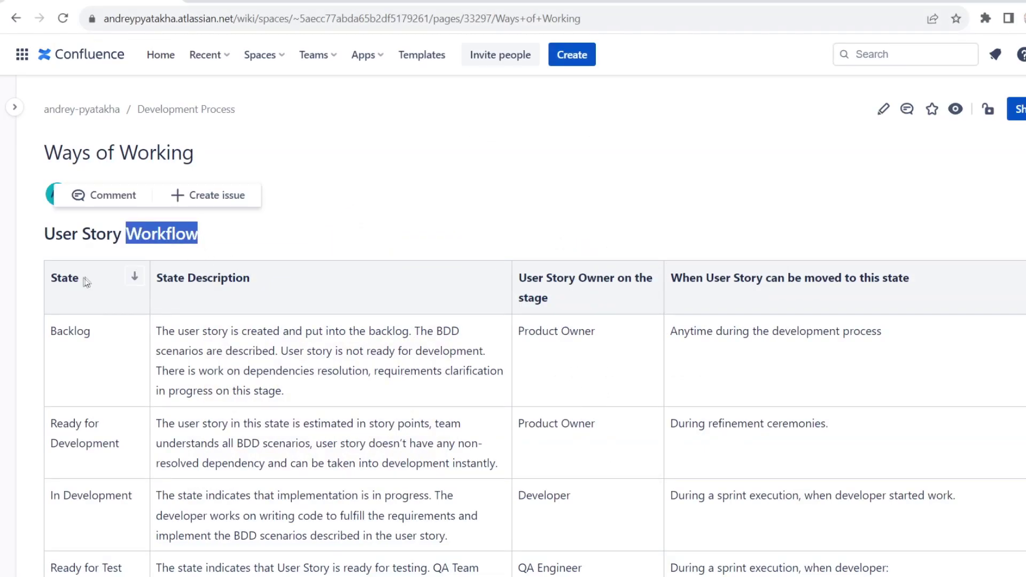
pyautogui.moveTo(81, 277)
pyautogui.mouseDown()
pyautogui.moveTo(52, 278)
pyautogui.moveTo(92, 259)
pyautogui.moveTo(46, 268)
pyautogui.moveTo(90, 295)
pyautogui.mouseUp()
pyautogui.scroll(-1, 49, 285)
pyautogui.scroll(-3, 91, 299)
pyautogui.scroll(-1, 94, 427)
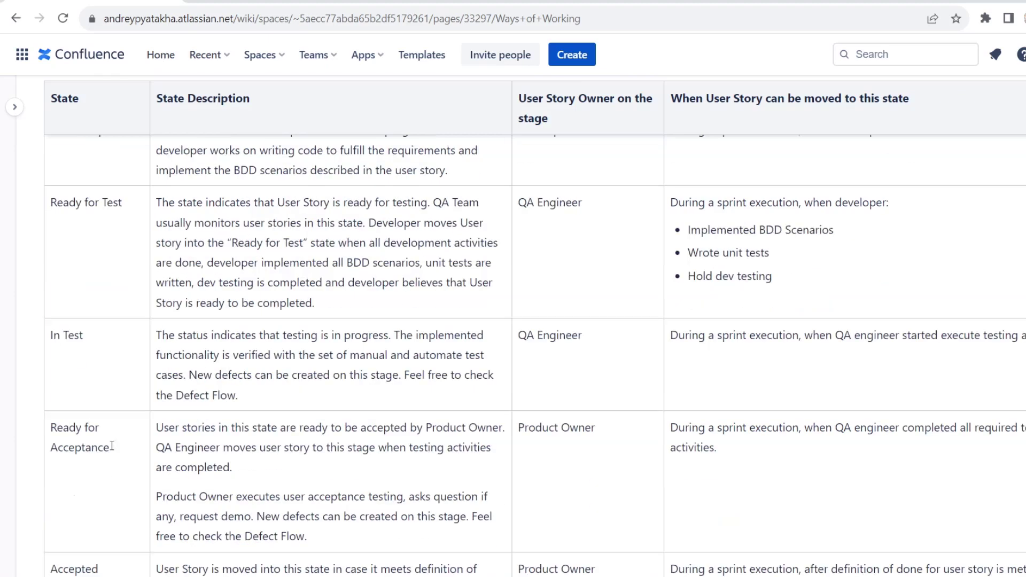
pyautogui.moveTo(114, 448); pyautogui.dragTo(51, 429)
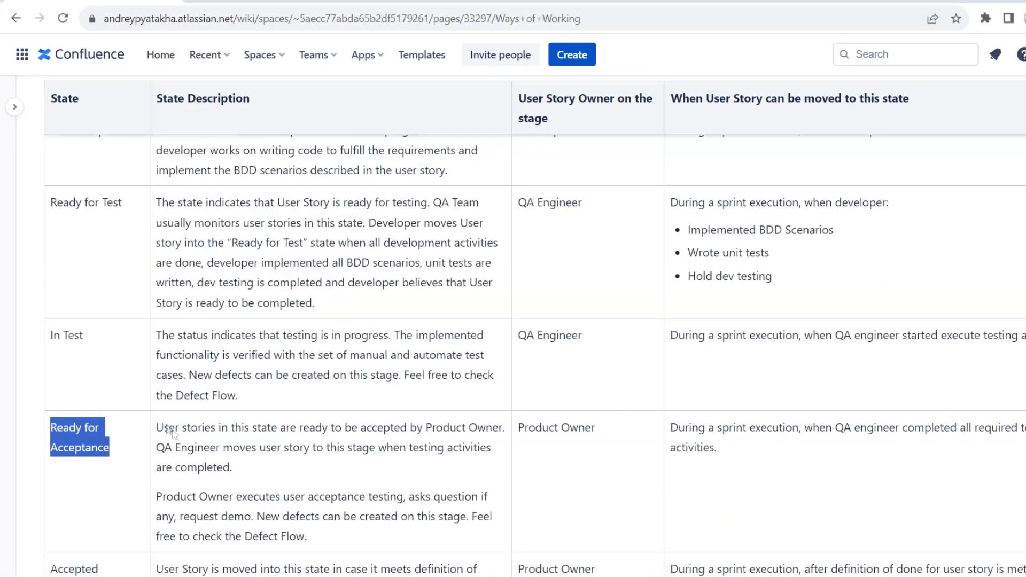
pyautogui.moveTo(156, 428); pyautogui.dragTo(353, 537)
pyautogui.moveTo(612, 437); pyautogui.dragTo(518, 442)
pyautogui.click(727, 454)
pyautogui.moveTo(726, 454); pyautogui.dragTo(669, 427)
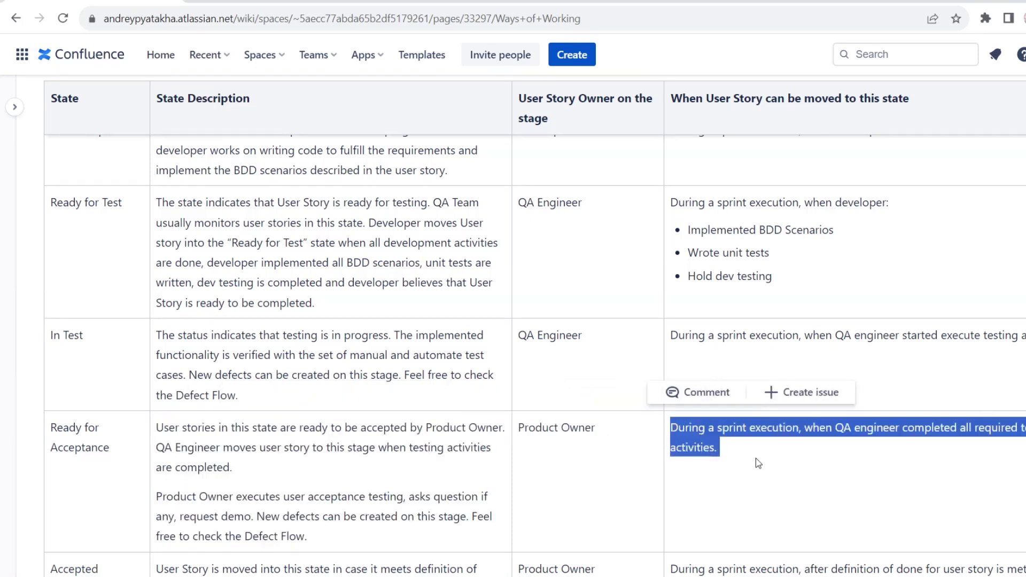
pyautogui.click(740, 464)
pyautogui.scroll(-3, 717, 449)
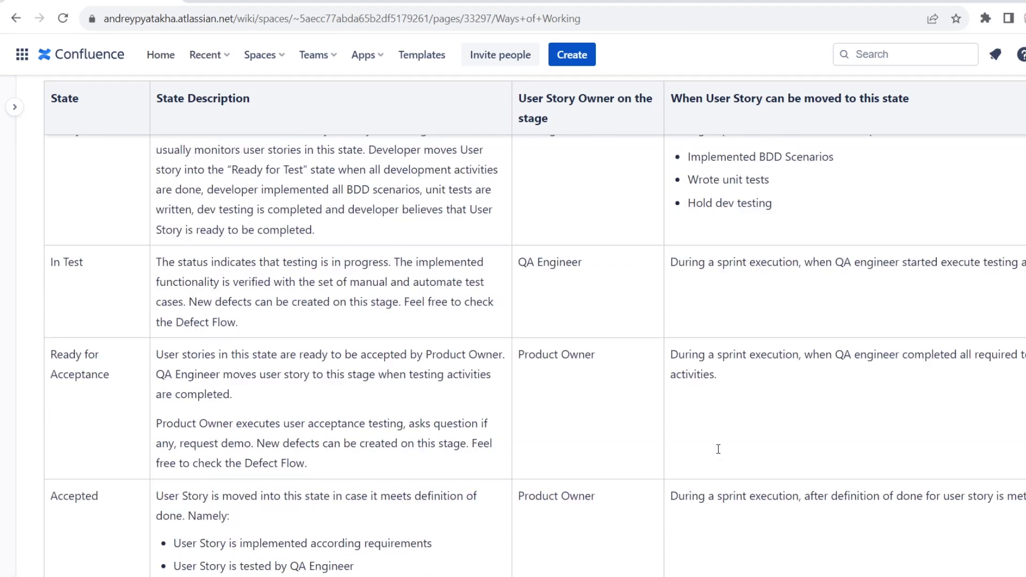
pyautogui.scroll(-2, 717, 449)
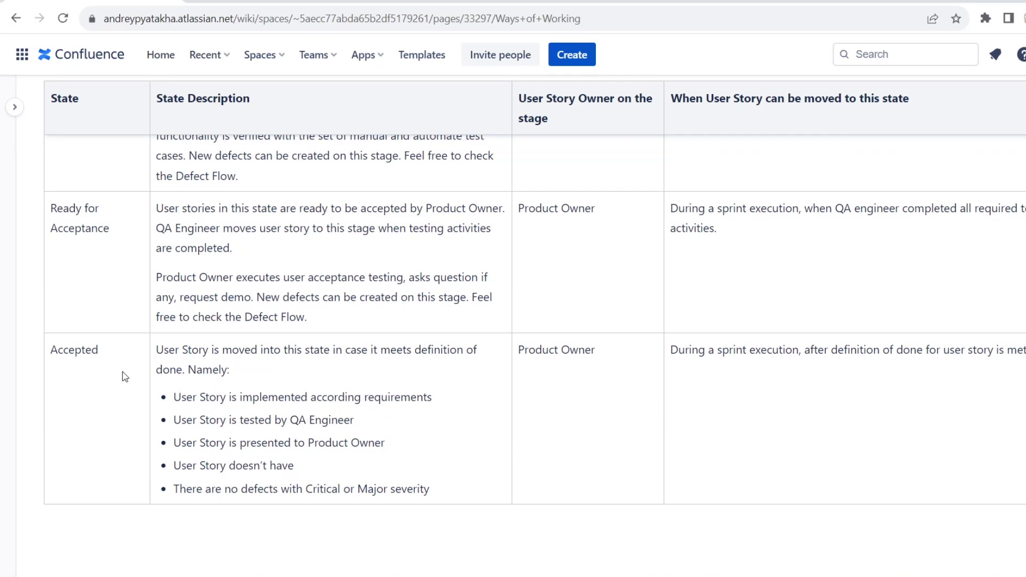
pyautogui.scroll(3, 123, 374)
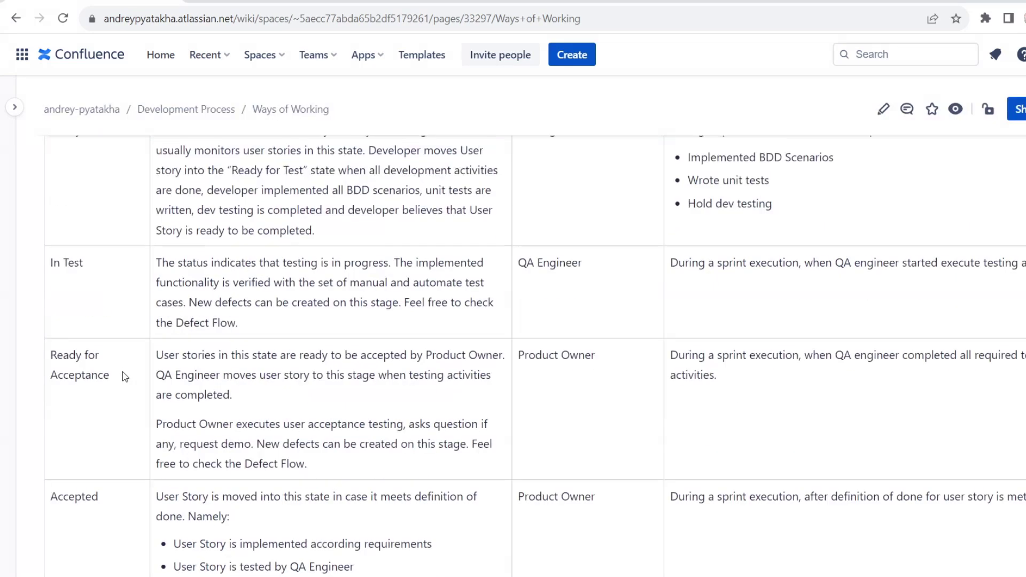
pyautogui.scroll(2, 122, 371)
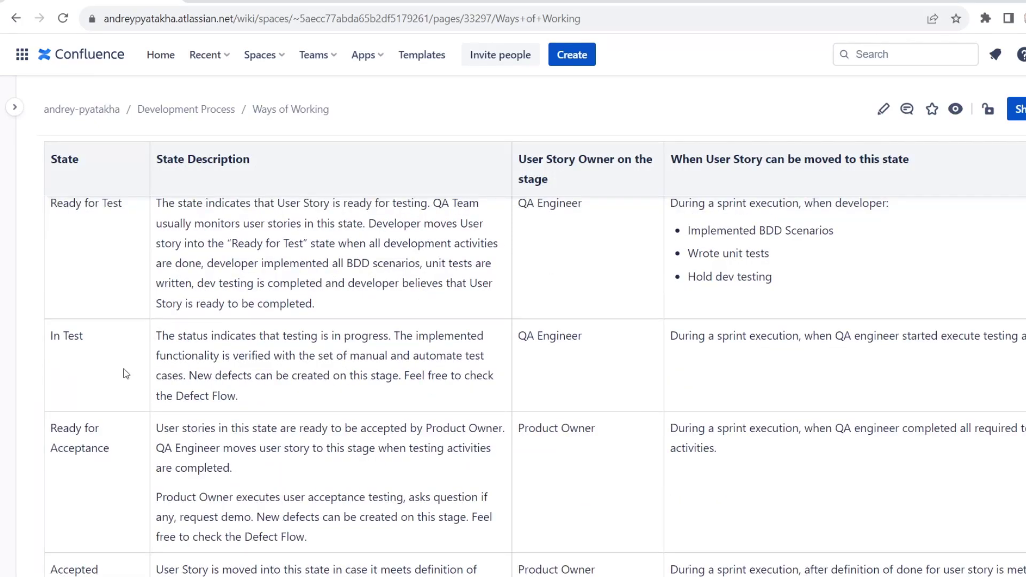
pyautogui.scroll(6, 126, 374)
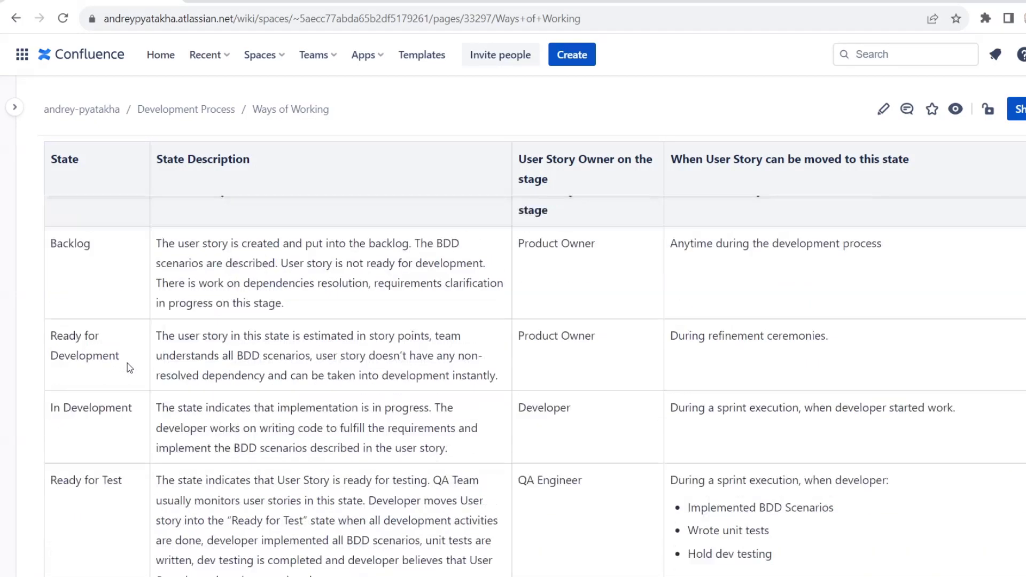
pyautogui.scroll(1, 127, 363)
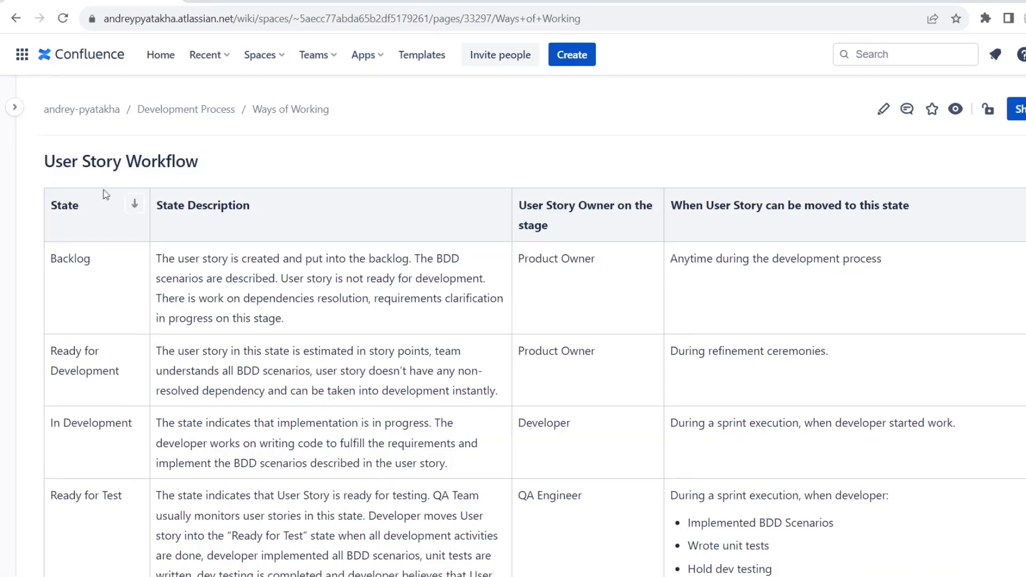
pyautogui.moveTo(574, 235); pyautogui.dragTo(530, 210)
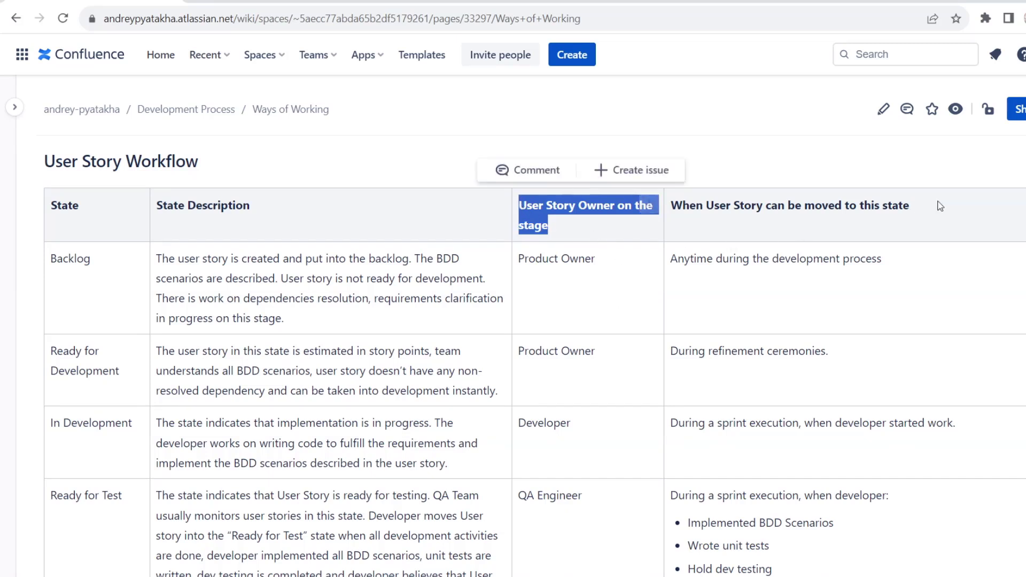
pyautogui.moveTo(941, 203); pyautogui.dragTo(671, 218)
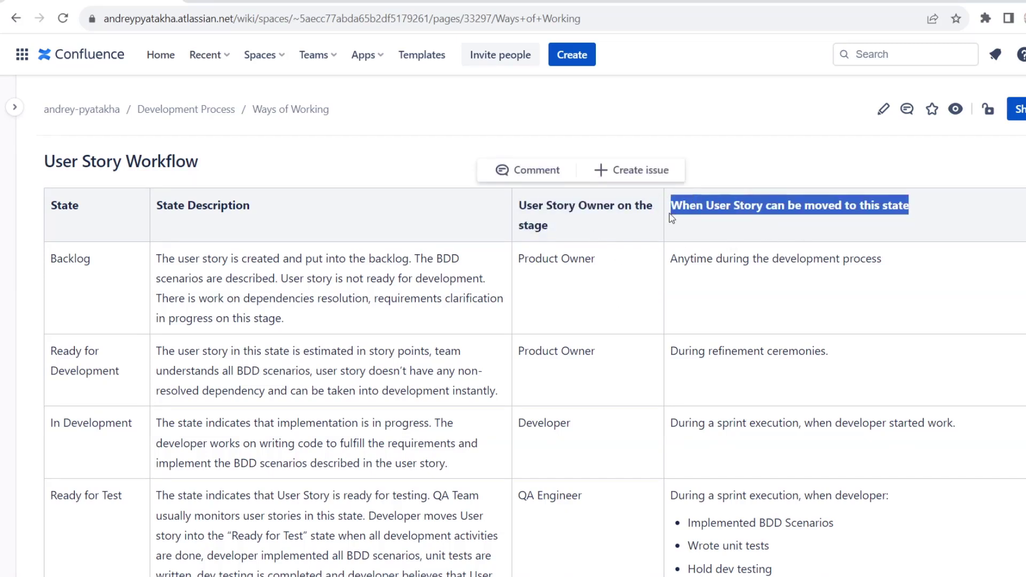
pyautogui.moveTo(275, 216); pyautogui.dragTo(155, 216)
pyautogui.scroll(-1, 92, 312)
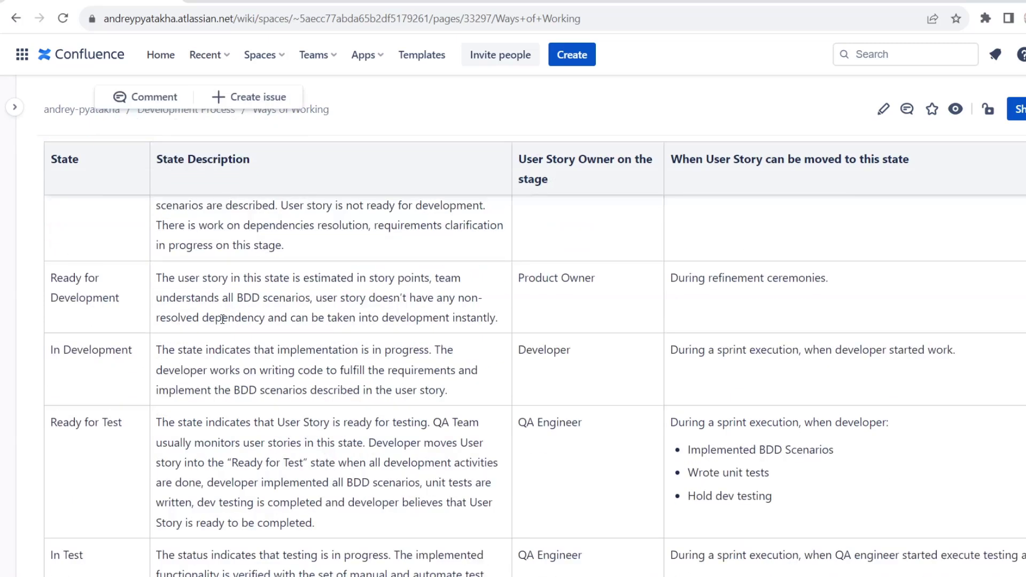
pyautogui.scroll(-1, 142, 385)
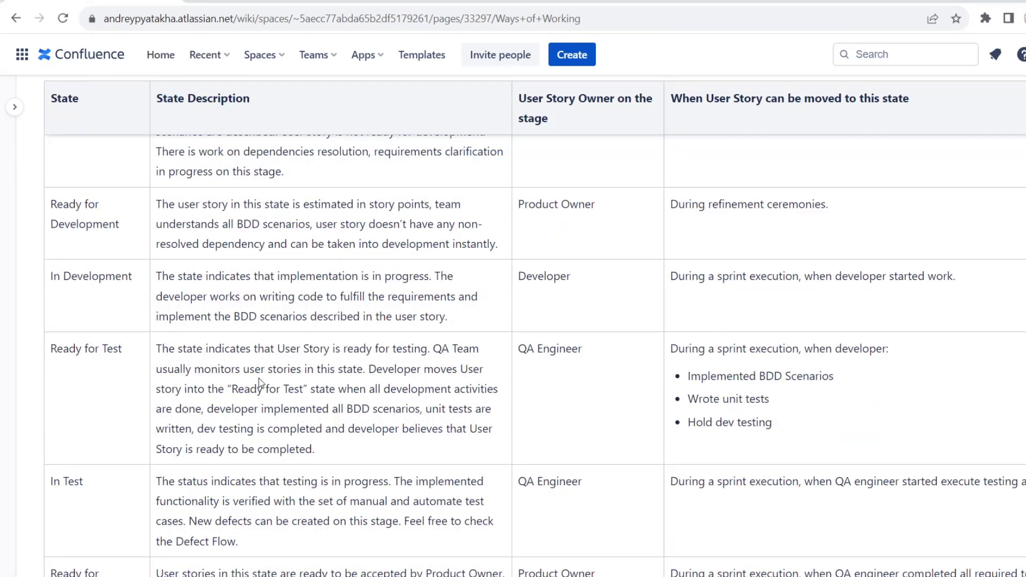
pyautogui.scroll(-3, 260, 383)
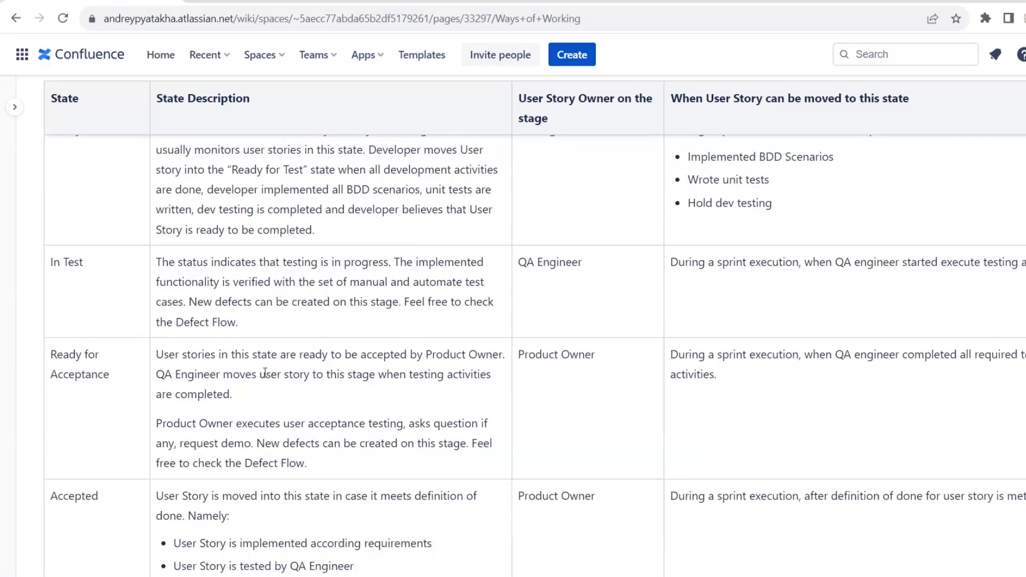
pyautogui.scroll(-1, 265, 372)
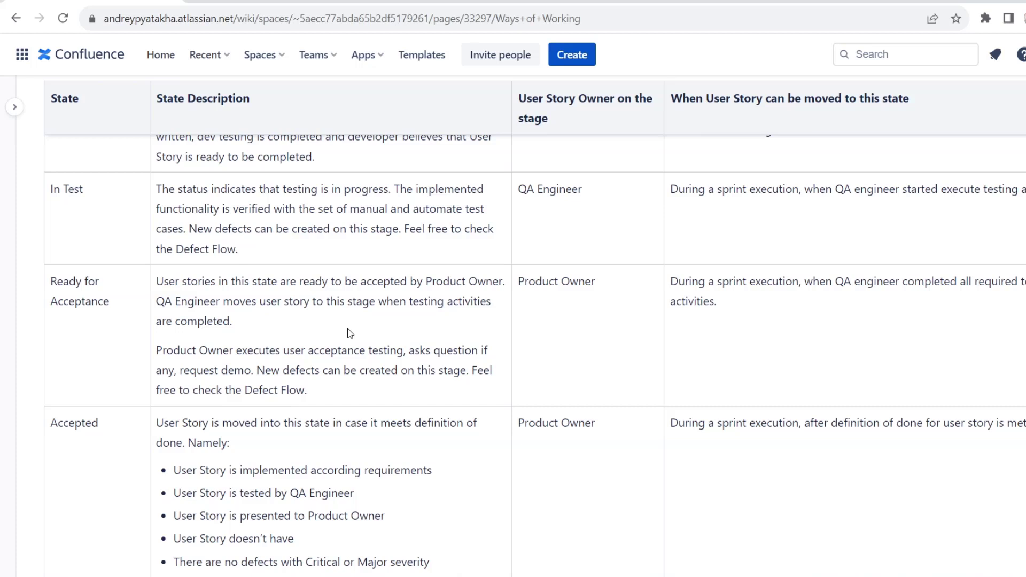
pyautogui.scroll(1, 348, 332)
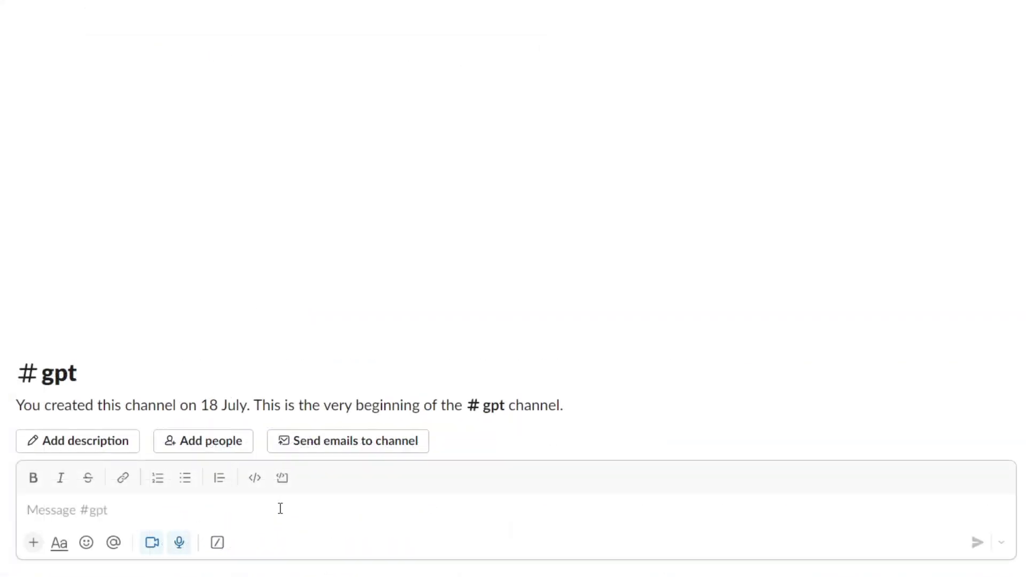
pyautogui.click(279, 509)
pyautogui.write('@')
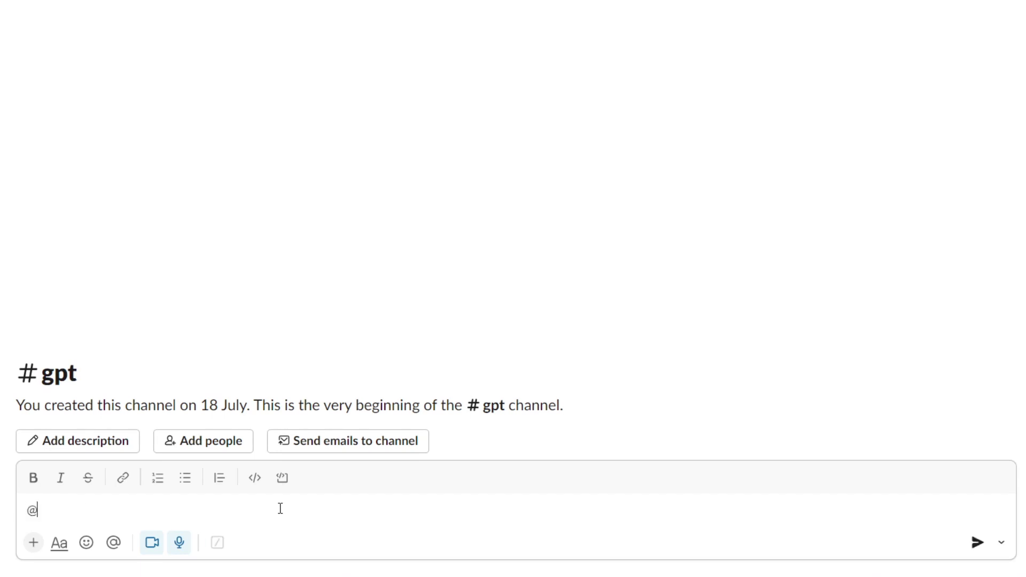
pyautogui.press('Return')
pyautogui.write('in which order are User Stories moved from one state to another?')
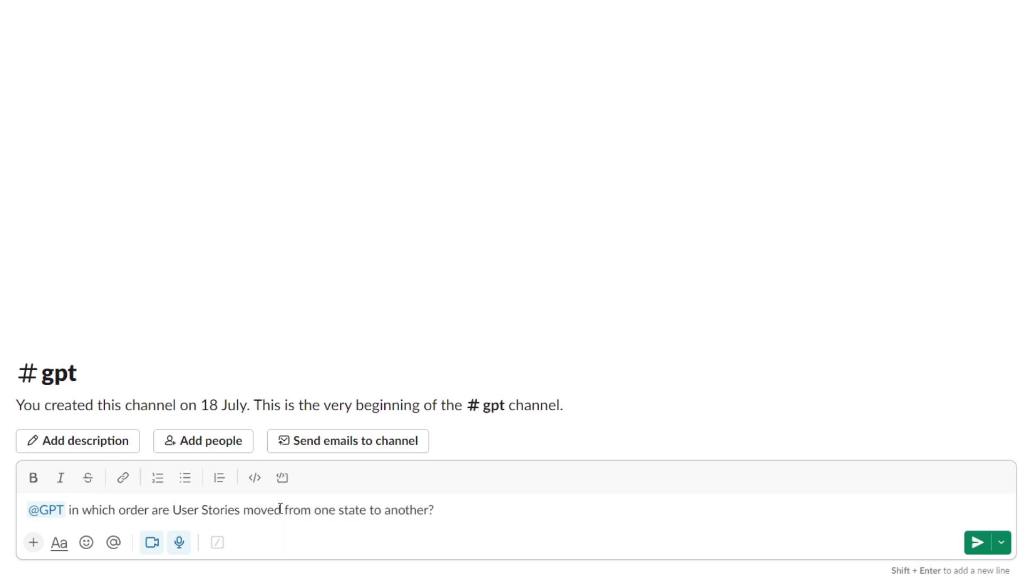
pyautogui.press('Return')
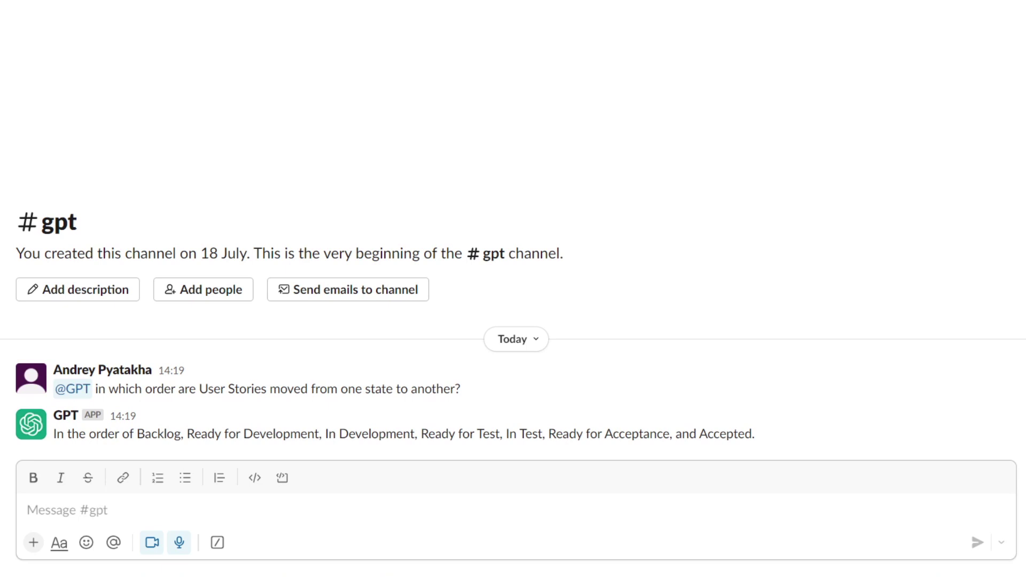
# Select GPT's list of states and compare it with the Confluence workflow table, Backlog through Accepted
pyautogui.moveTo(671, 440); pyautogui.dragTo(51, 436)
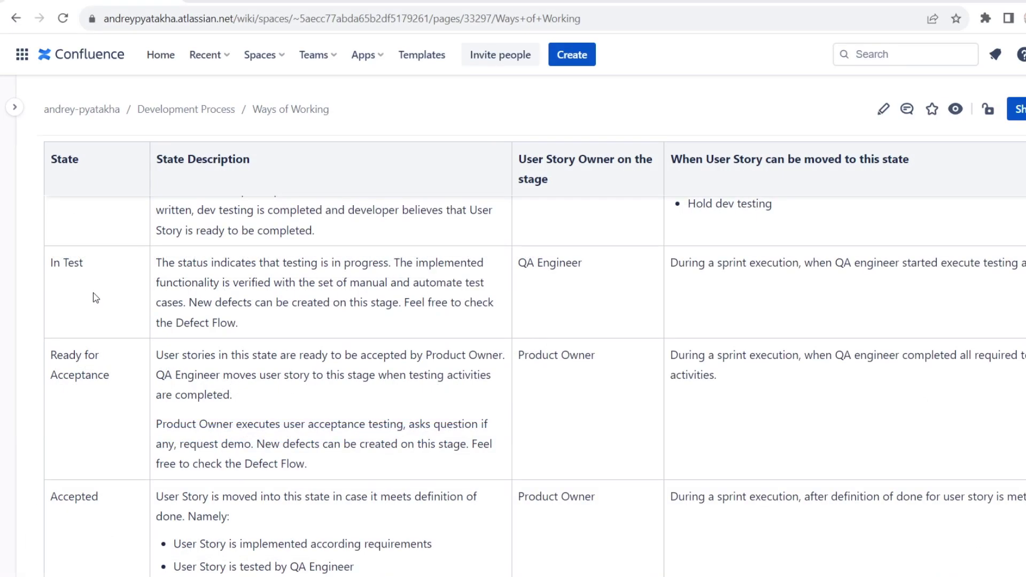
pyautogui.scroll(-1, 96, 321)
pyautogui.scroll(3, 95, 363)
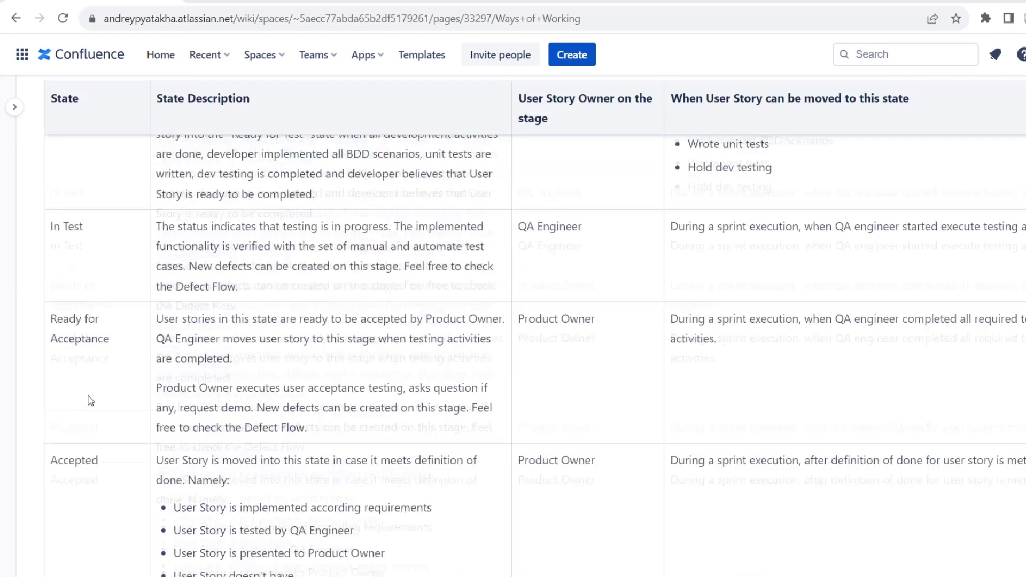
pyautogui.scroll(4, 90, 376)
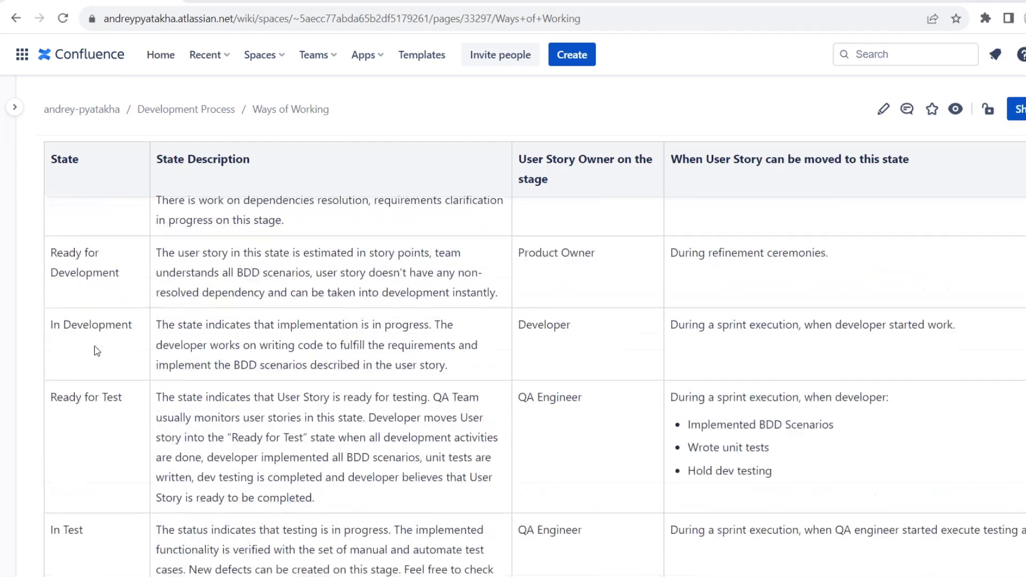
pyautogui.scroll(1, 91, 337)
pyautogui.scroll(-1, 97, 315)
pyautogui.scroll(-5, 104, 374)
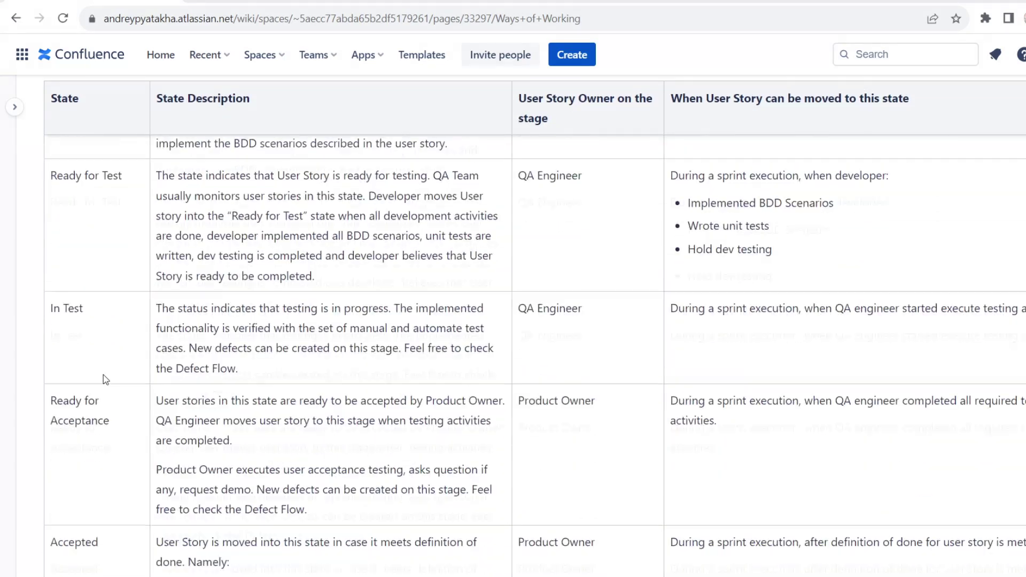
pyautogui.scroll(-2, 104, 374)
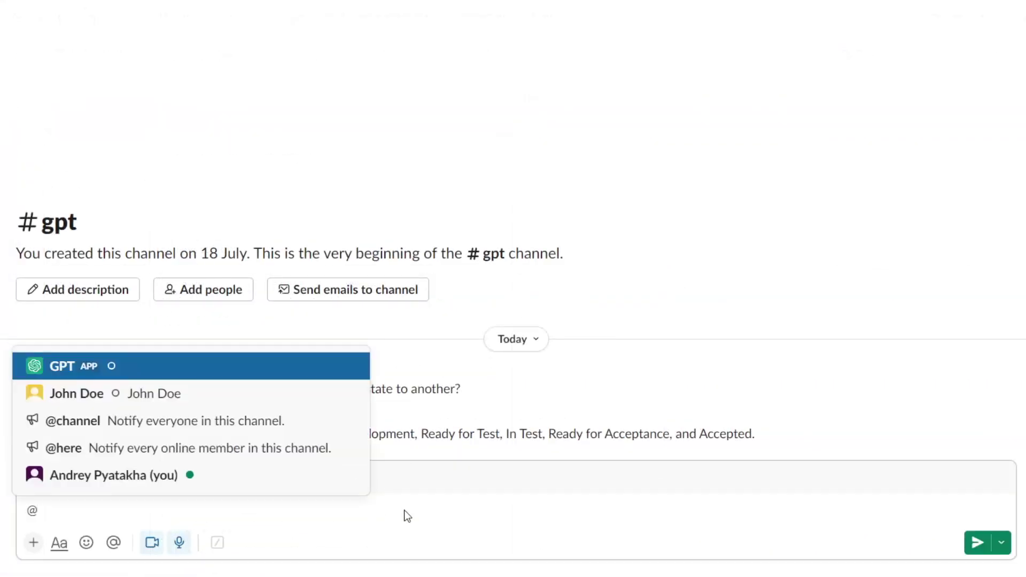
pyautogui.press('Return')
pyautogui.write('what d')
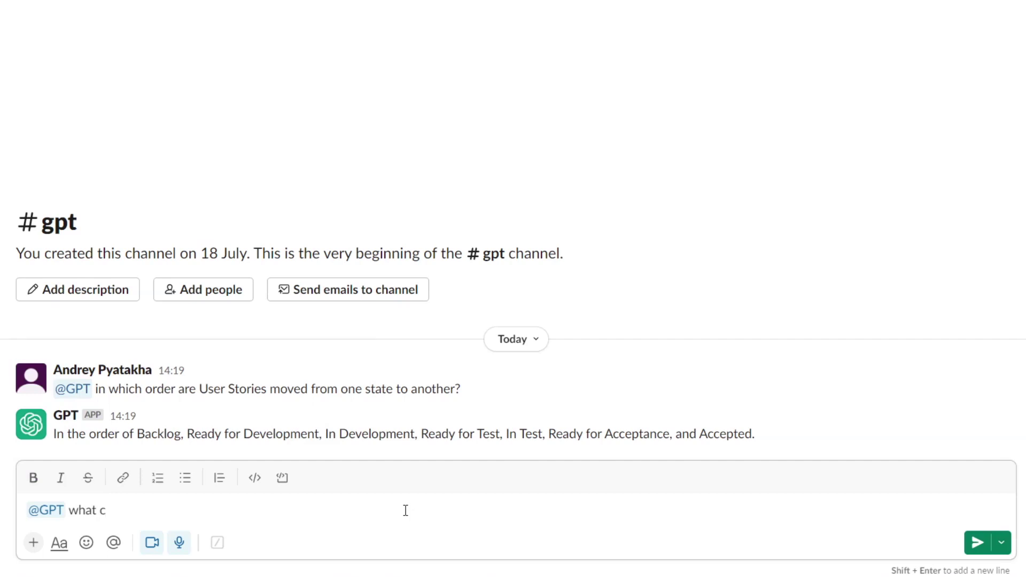
pyautogui.write('onditions need to be met fo')
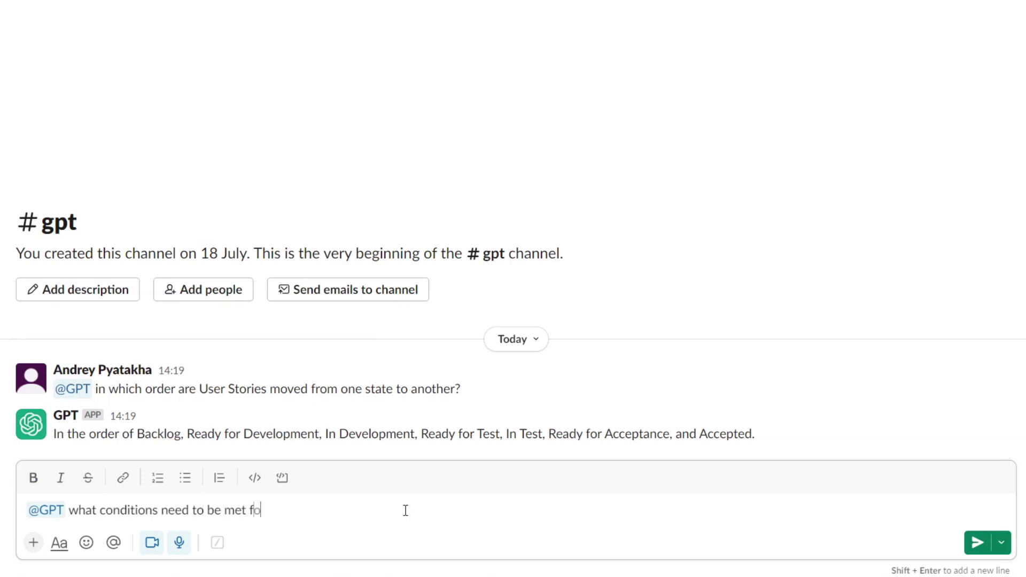
pyautogui.write('r a User Story to be ')
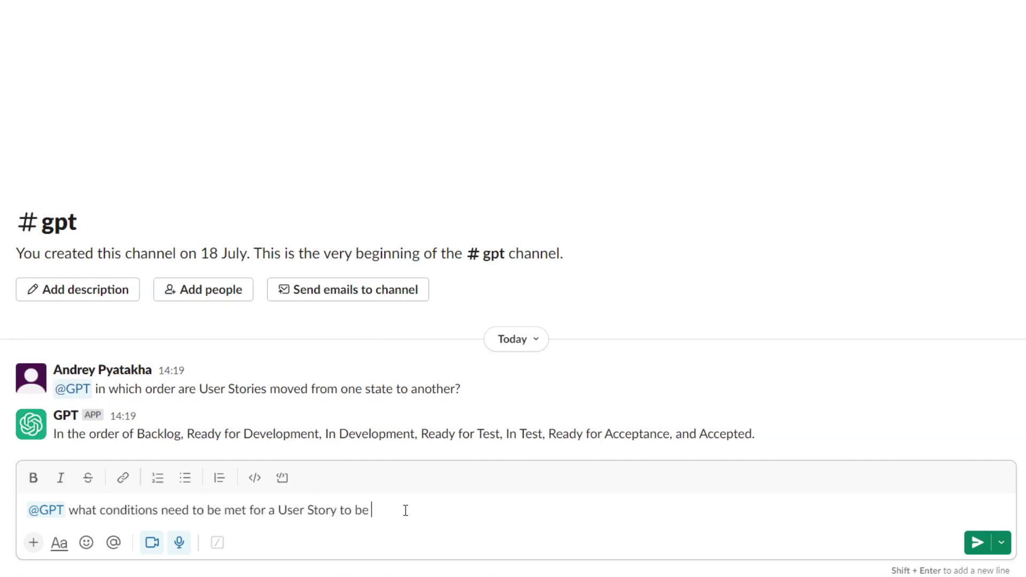
pyautogui.write("moved into the 'Accepted' state?")
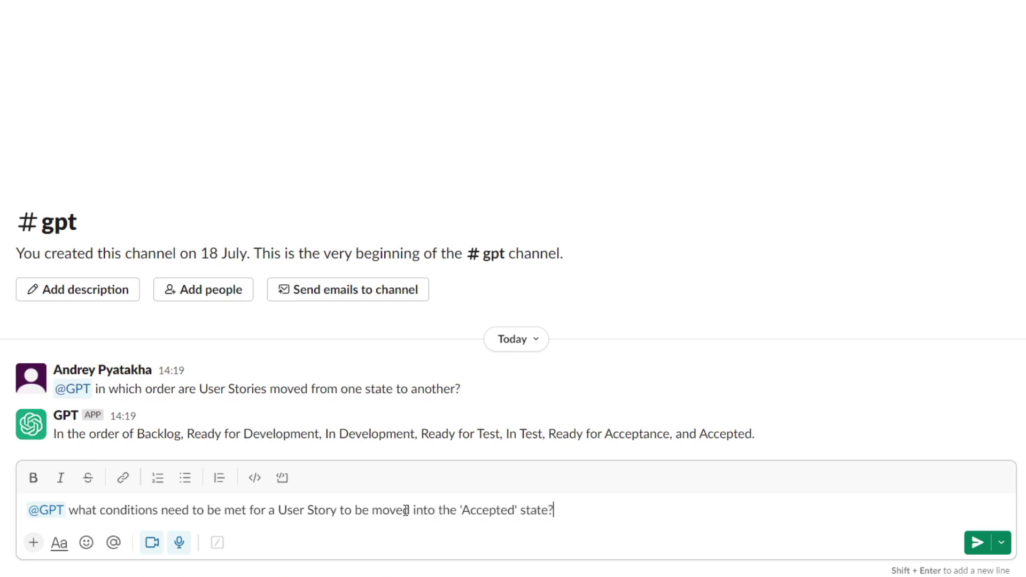
pyautogui.press('Return')
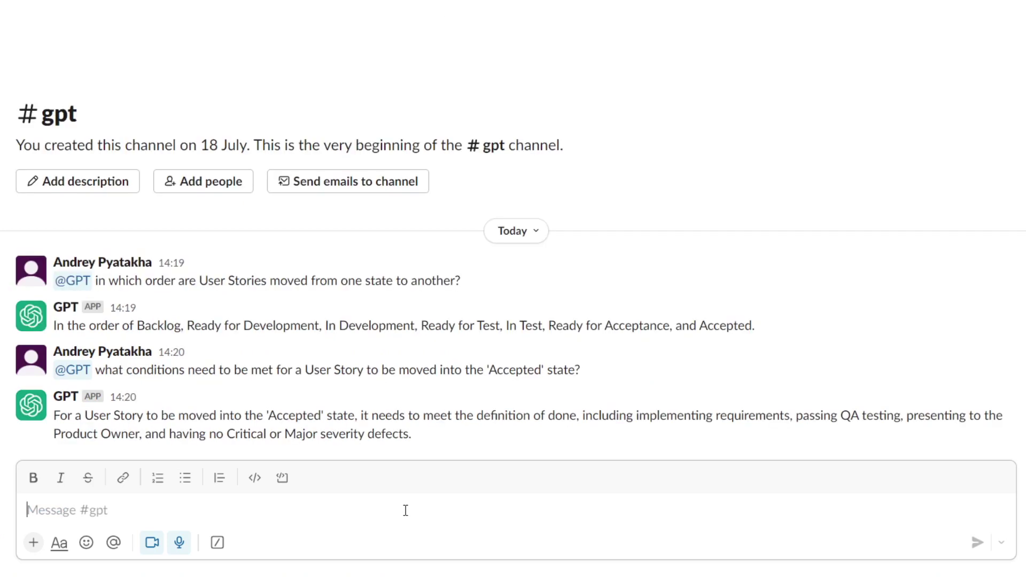
pyautogui.moveTo(447, 438)
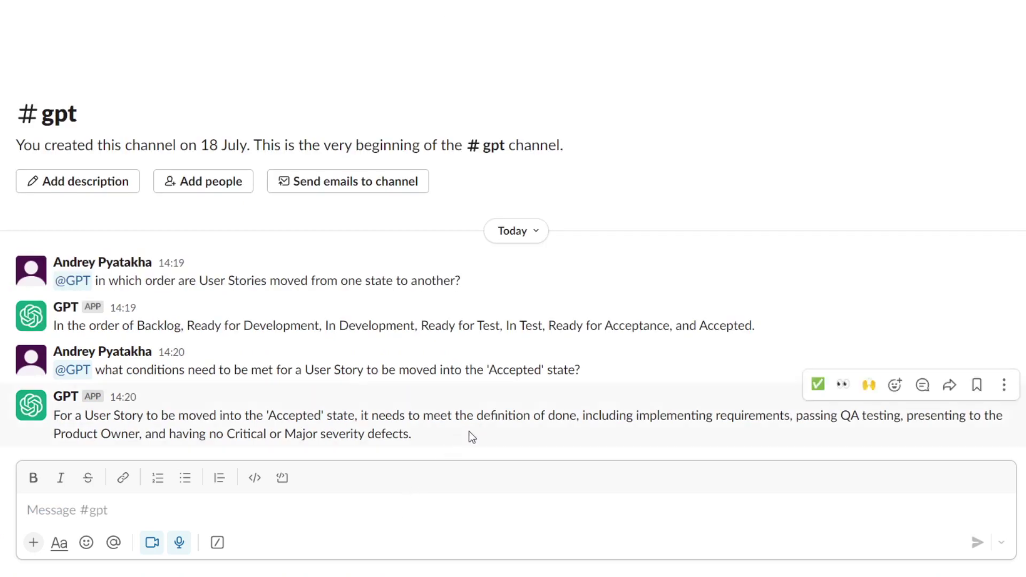
pyautogui.moveTo(412, 435); pyautogui.dragTo(56, 415)
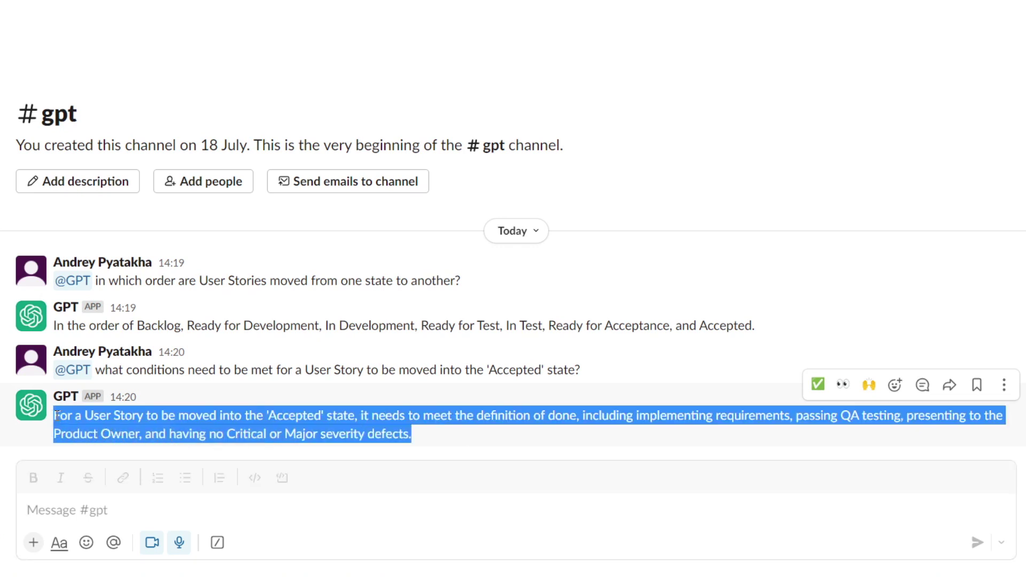
# Highlight the Accepted row's definition-of-done criteria in Confluence to compare with GPT's reply
pyautogui.click(450, 441)
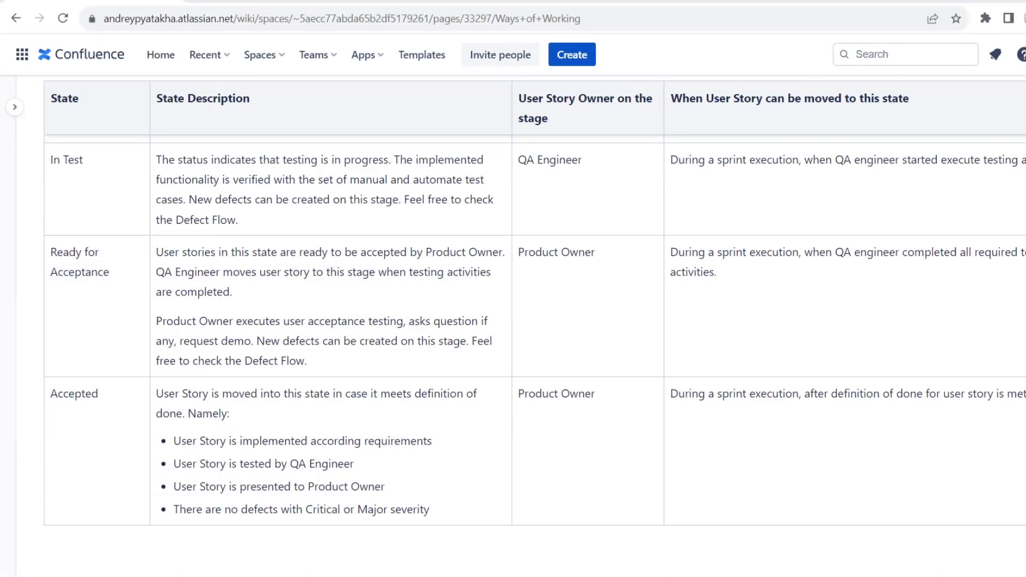
pyautogui.moveTo(430, 511); pyautogui.dragTo(148, 405)
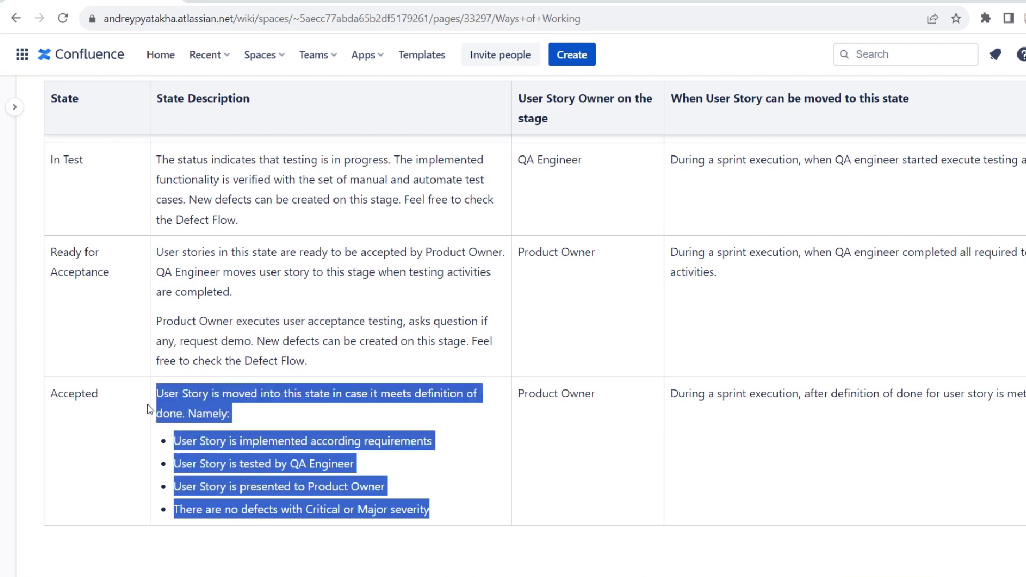
pyautogui.click(586, 492)
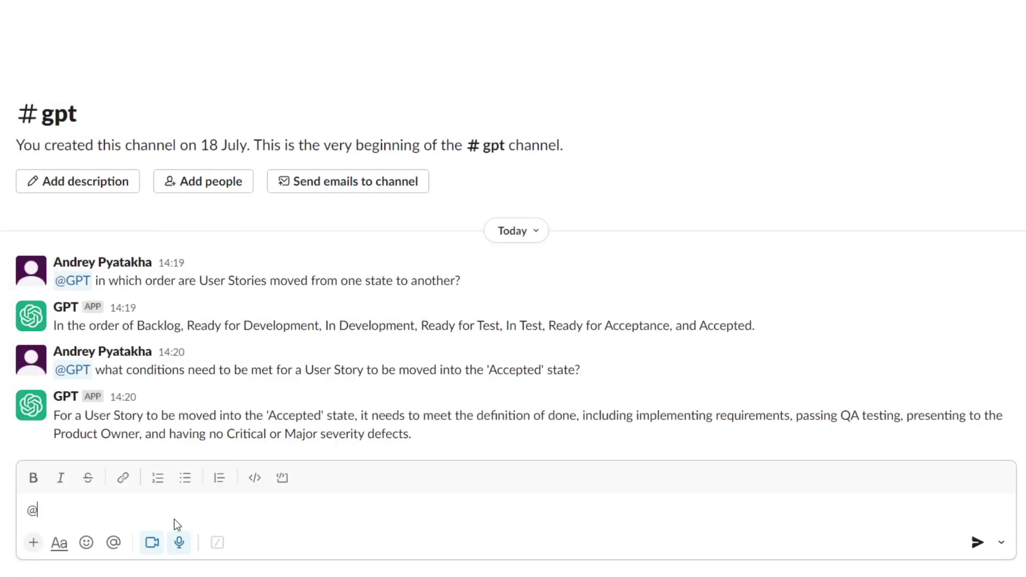
pyautogui.write('@')
pyautogui.press('Return')
pyautogui.write('who o')
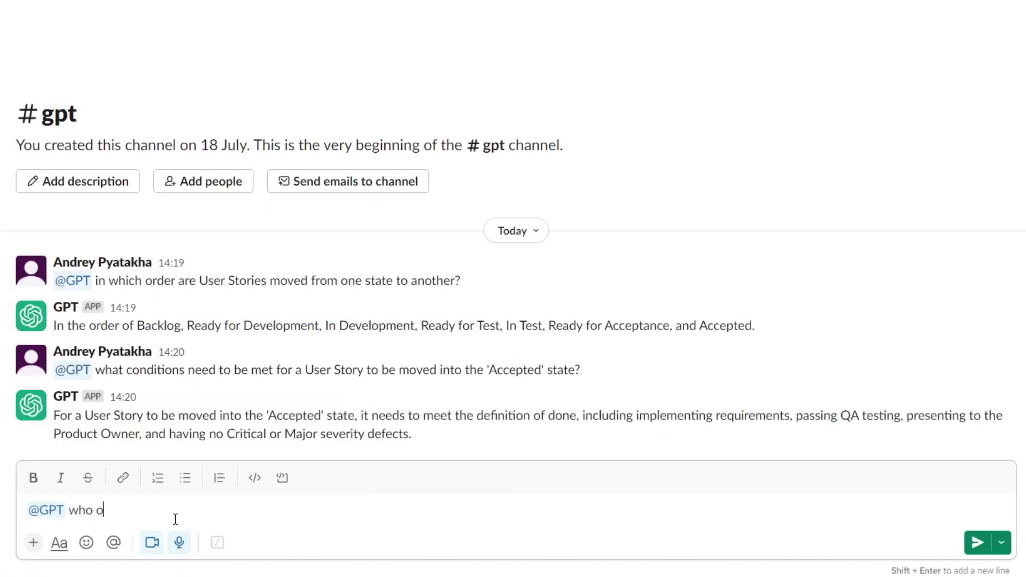
pyautogui.write("wns a user story when it's in the Backlog state?")
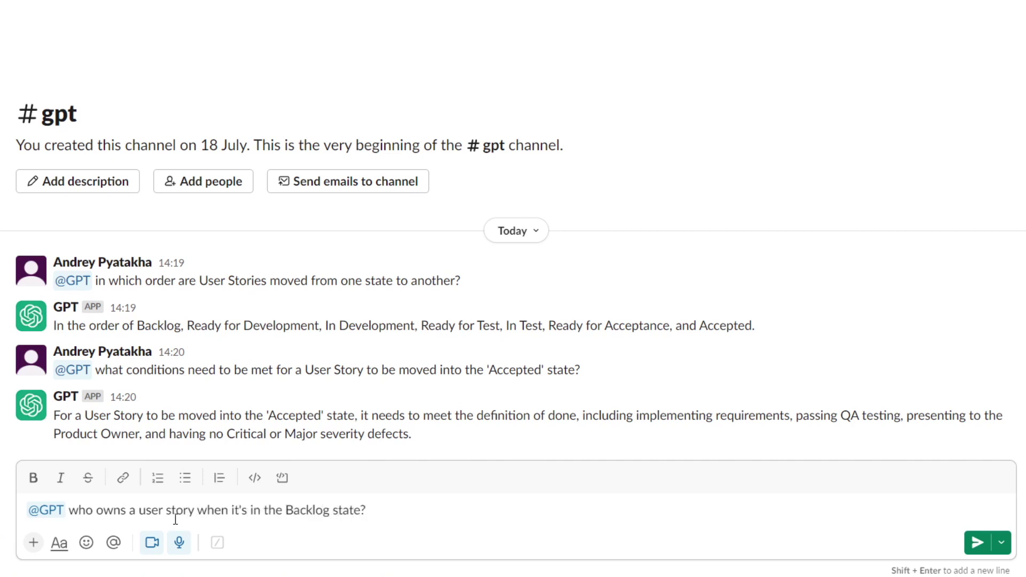
pyautogui.press('Return')
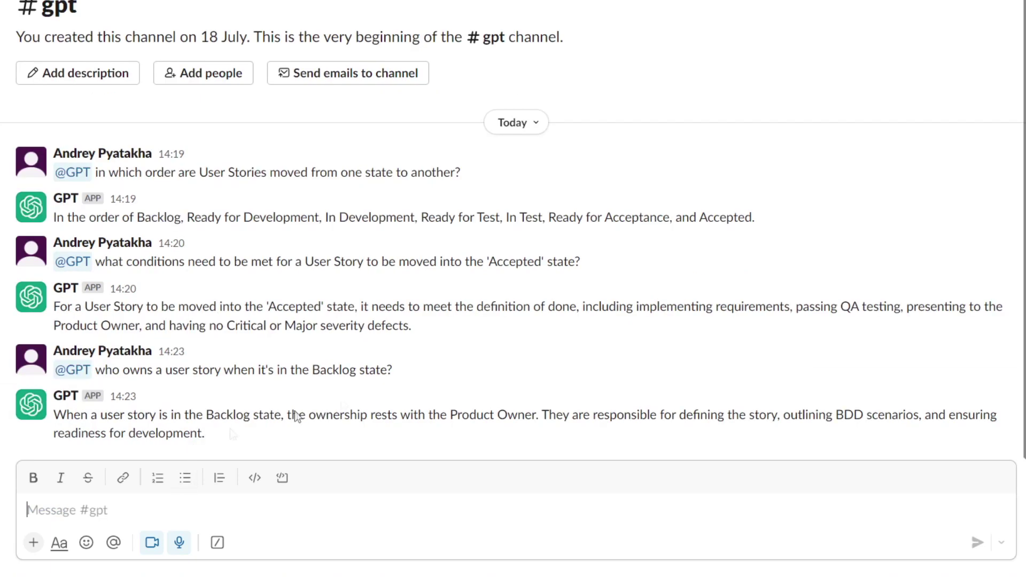
pyautogui.moveTo(447, 415); pyautogui.dragTo(749, 434)
pyautogui.click(220, 432)
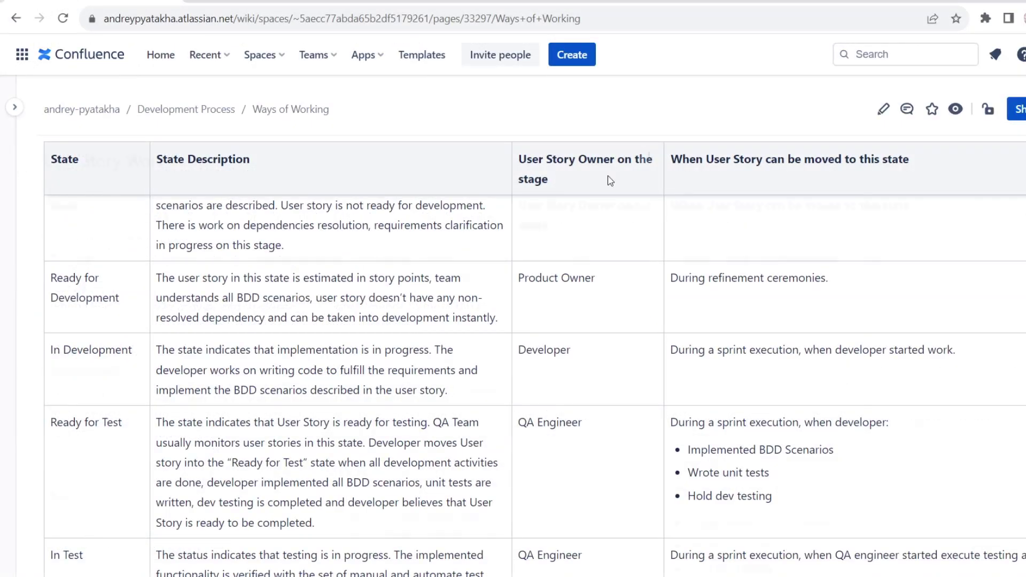
pyautogui.moveTo(595, 259); pyautogui.dragTo(518, 267)
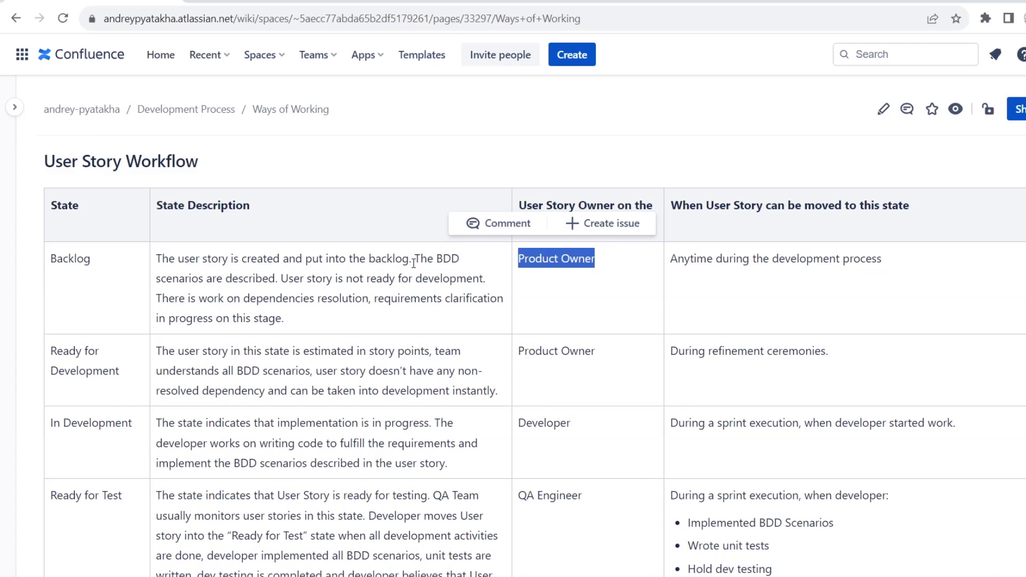
pyautogui.moveTo(415, 259); pyautogui.dragTo(461, 322)
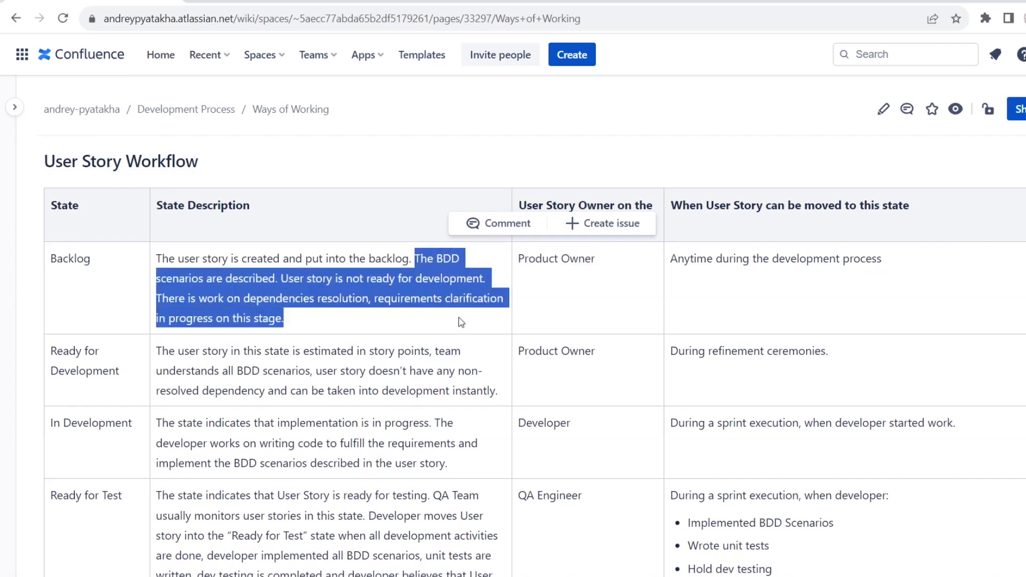
pyautogui.click(469, 318)
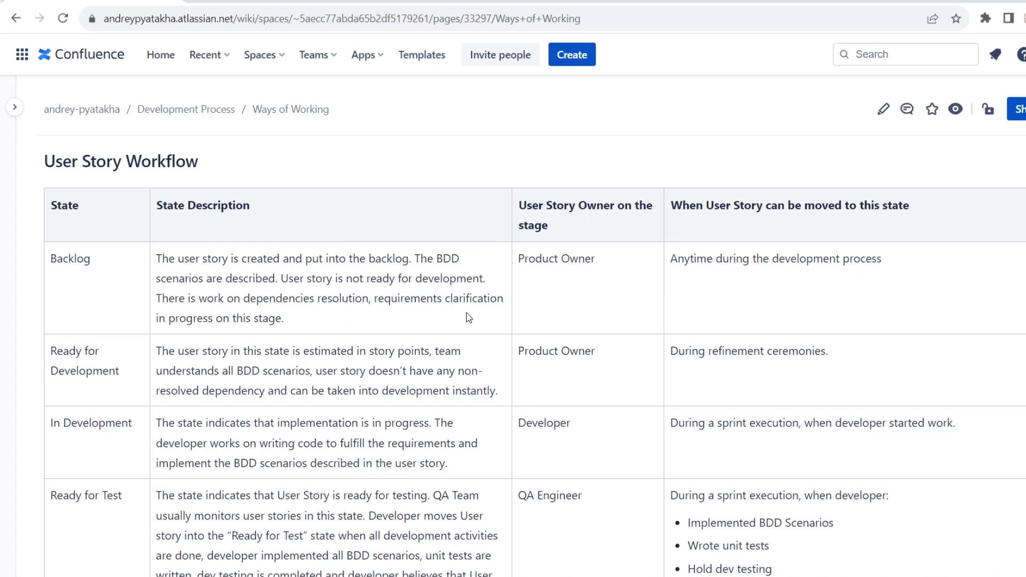